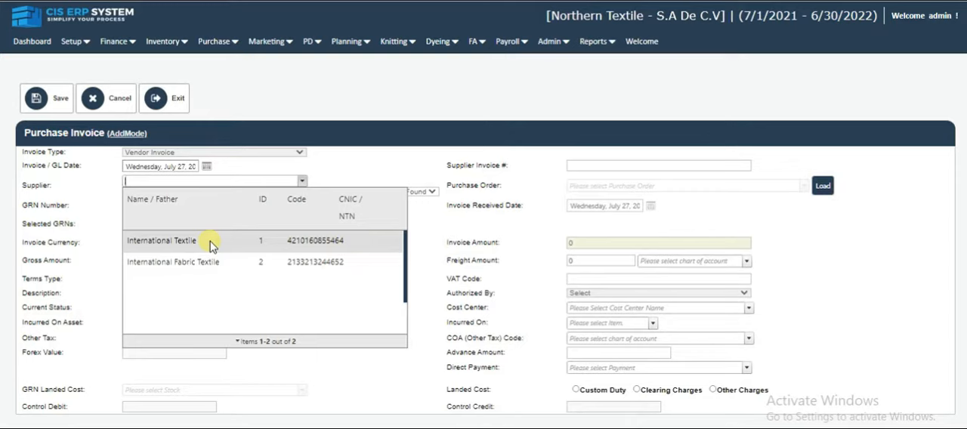
# - Select International Textile as the supplier of the purchase invoice
pyautogui.write('n')
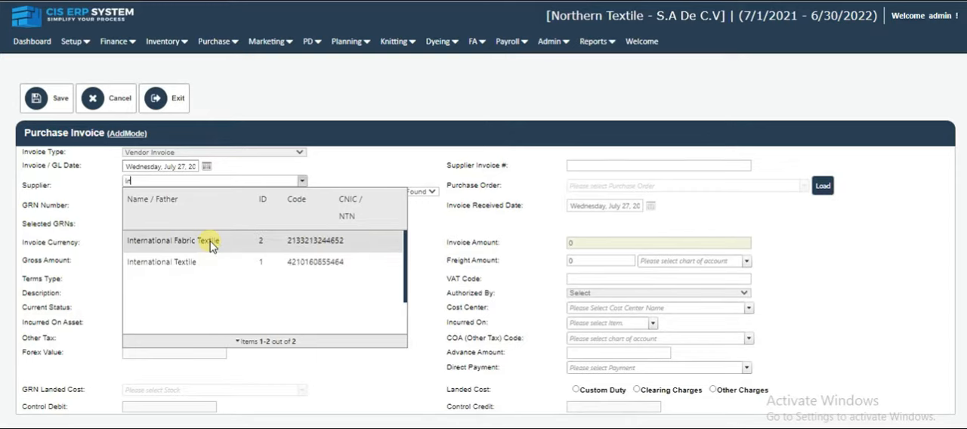
pyautogui.press('BackSpace')
pyautogui.press('BackSpace')
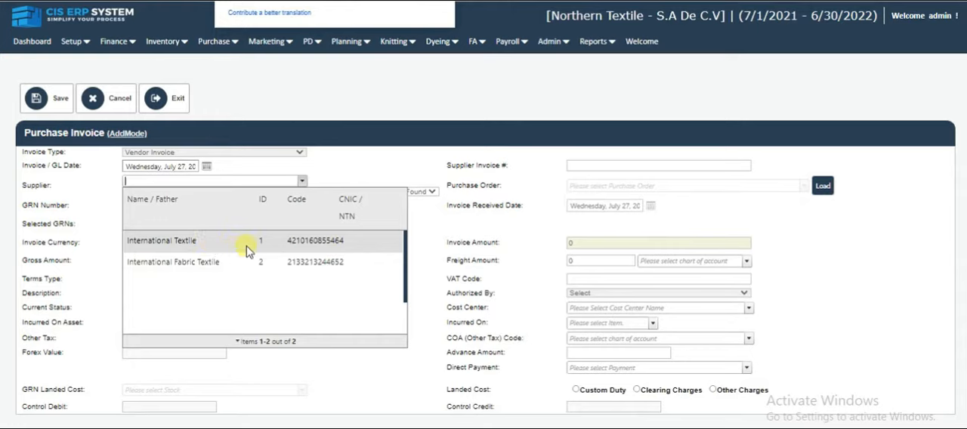
pyautogui.click(247, 250)
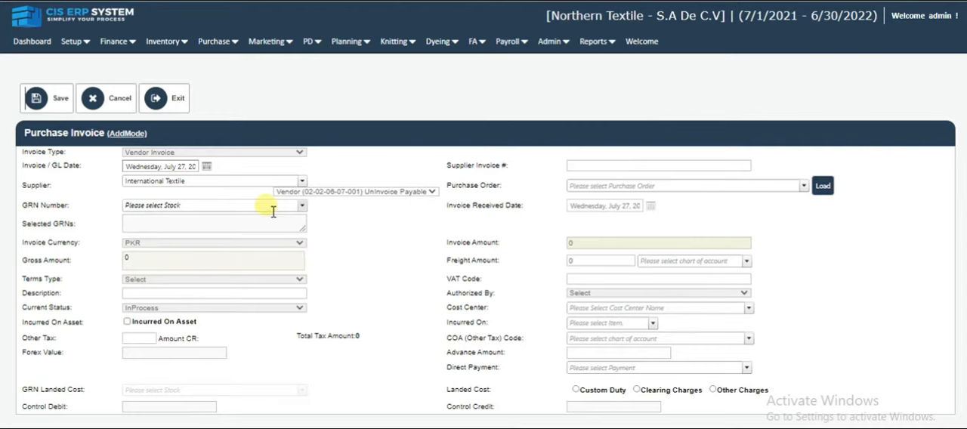
# - Link the invoice to the supplier's purchase order dated 30-06-2022 and the local GRN of the same date
pyautogui.click(626, 186)
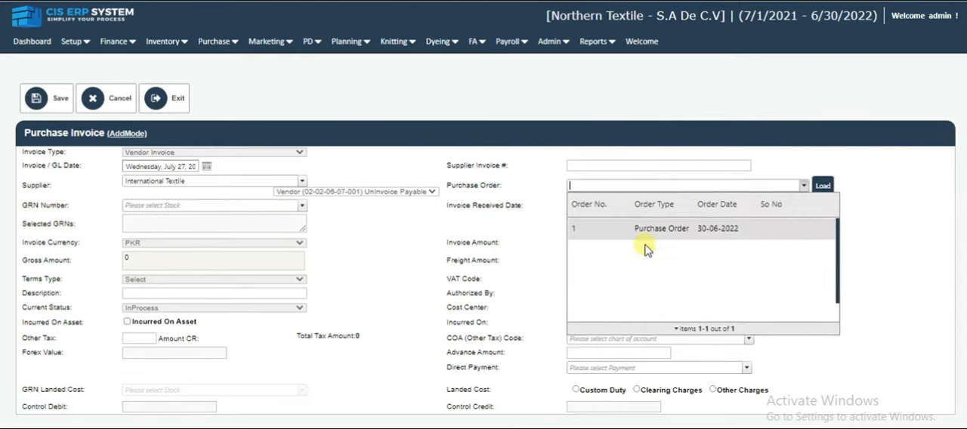
pyautogui.click(699, 228)
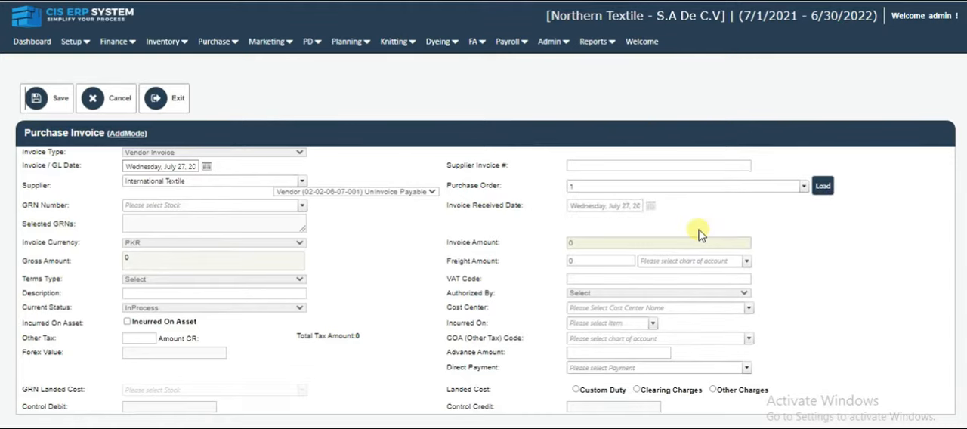
pyautogui.click(266, 207)
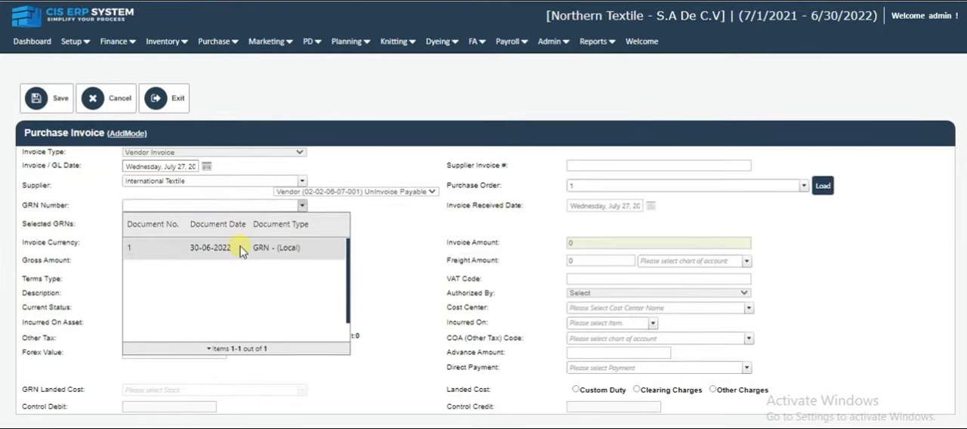
pyautogui.click(240, 250)
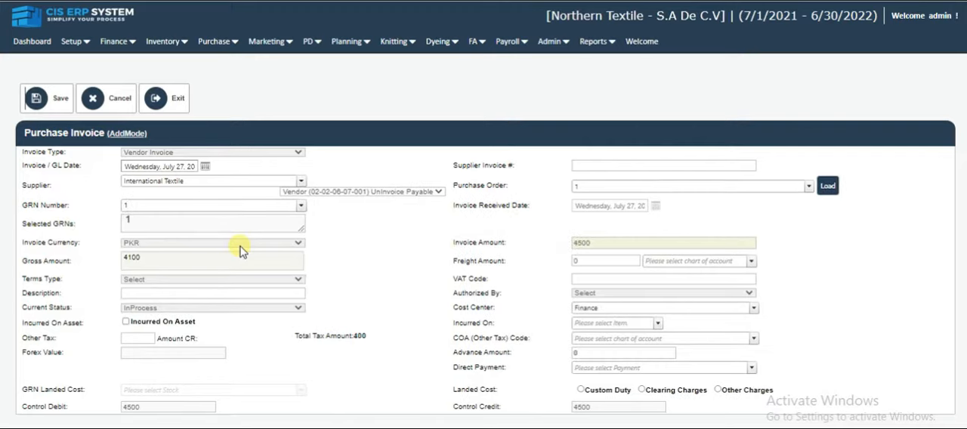
# - Reselect International Textile as the supplier and the local GRN dated 30-06-2022
pyautogui.click(252, 209)
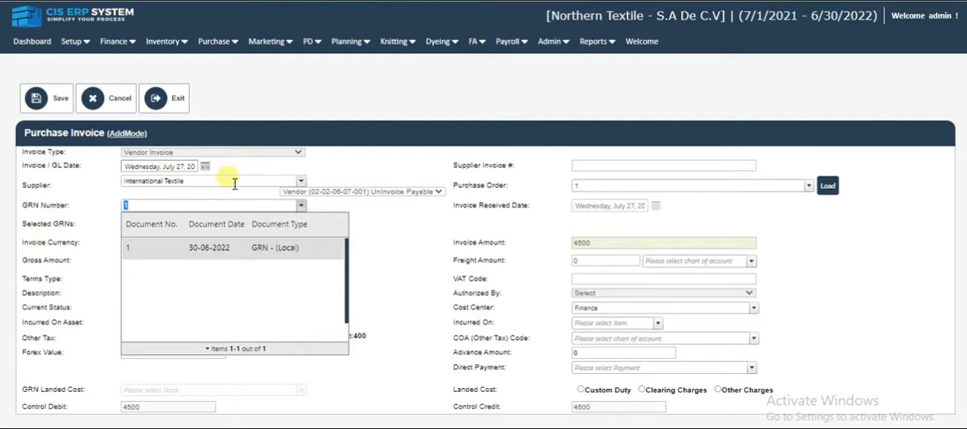
pyautogui.click(232, 183)
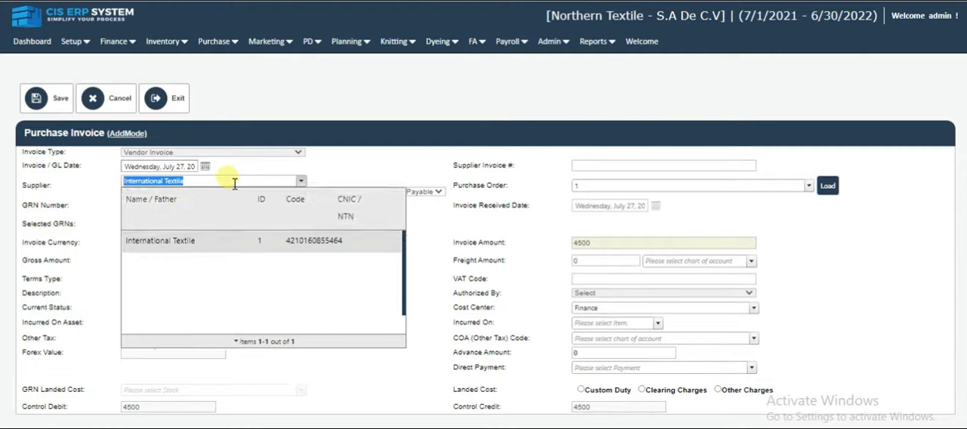
pyautogui.click(143, 241)
pyautogui.click(170, 207)
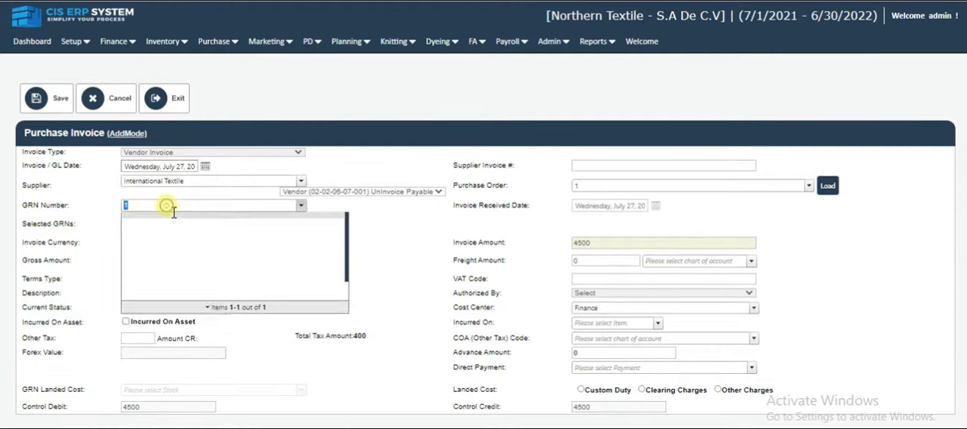
pyautogui.click(188, 249)
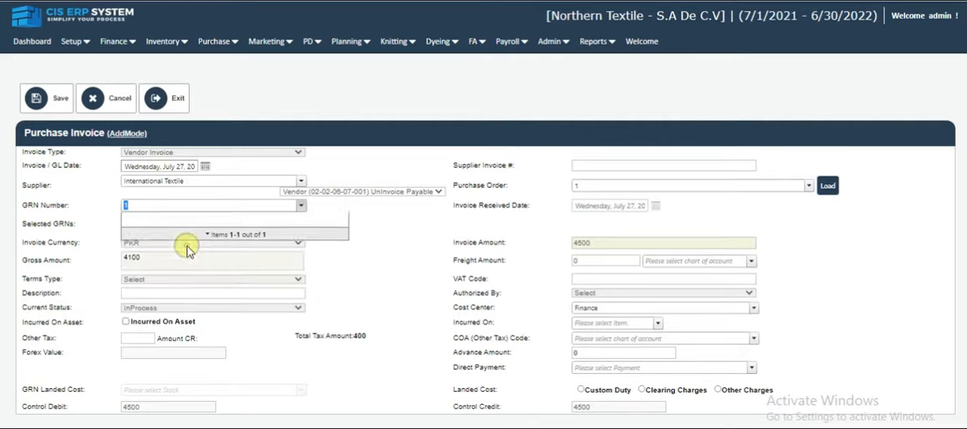
# - Open the 30/S Cotton 100% item line for editing and update it
pyautogui.scroll(-4, 291, 260)
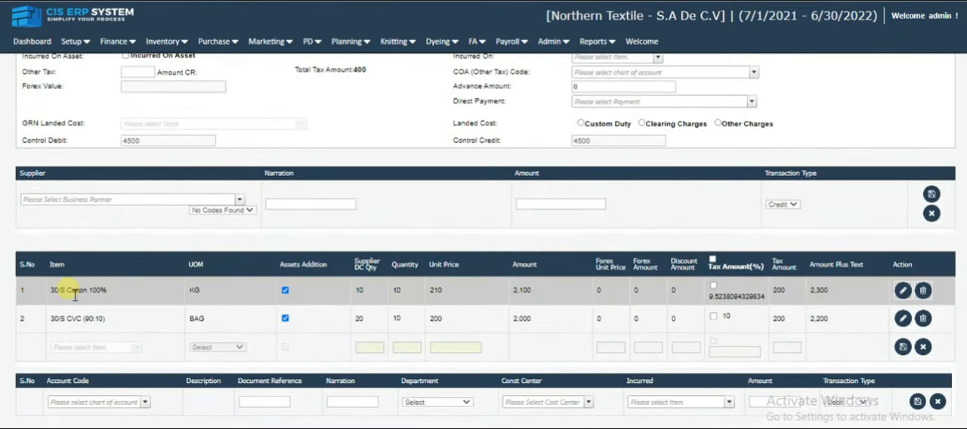
pyautogui.moveTo(54, 292); pyautogui.dragTo(112, 297)
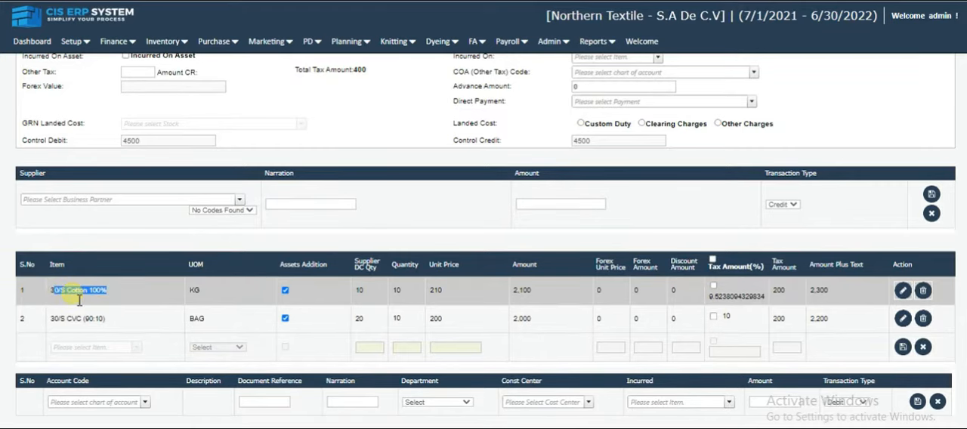
pyautogui.moveTo(50, 291); pyautogui.dragTo(112, 296)
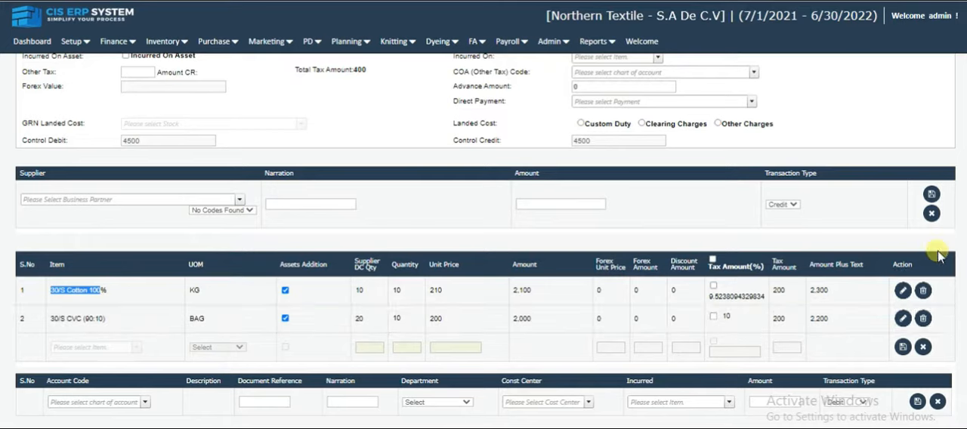
pyautogui.click(902, 290)
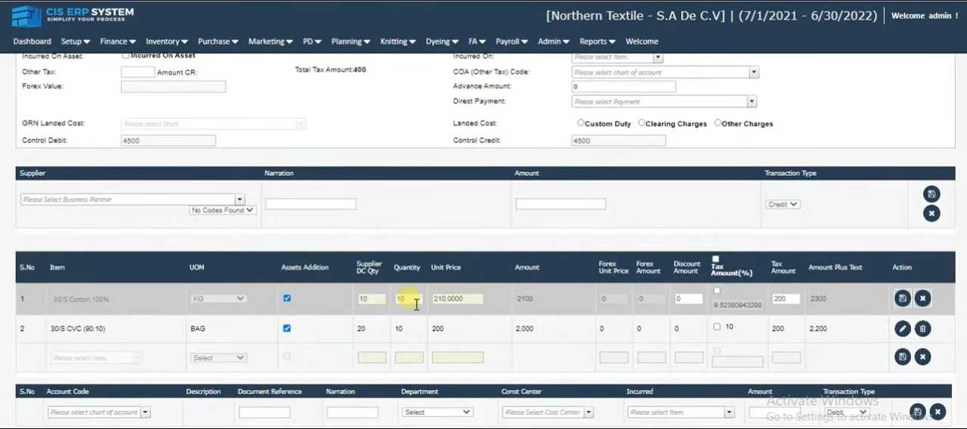
pyautogui.click(454, 304)
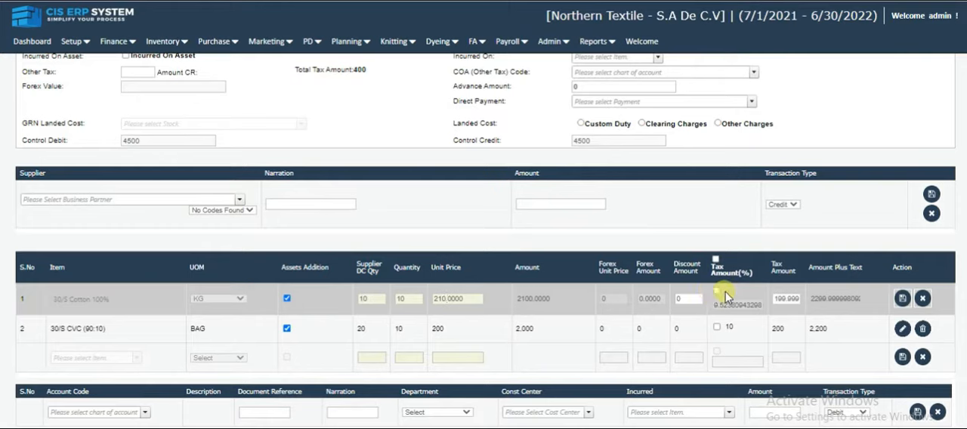
pyautogui.click(903, 298)
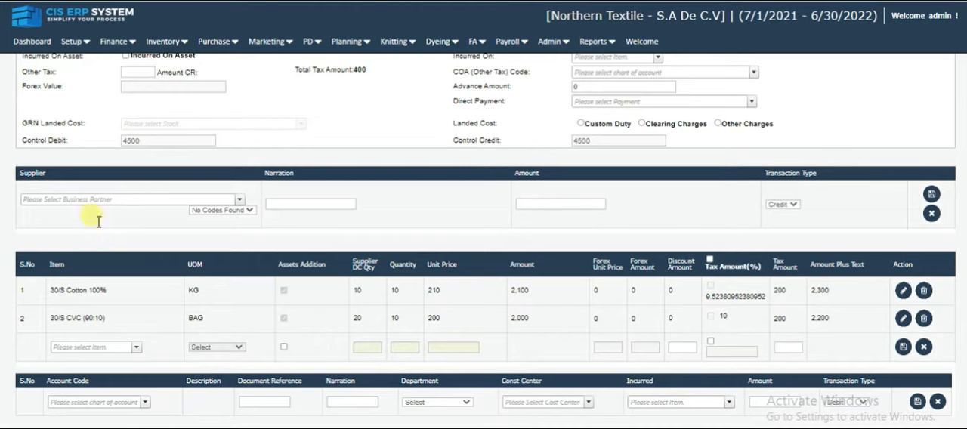
# - Start a supplier entry for International Textile with an amount of 4500
pyautogui.click(95, 198)
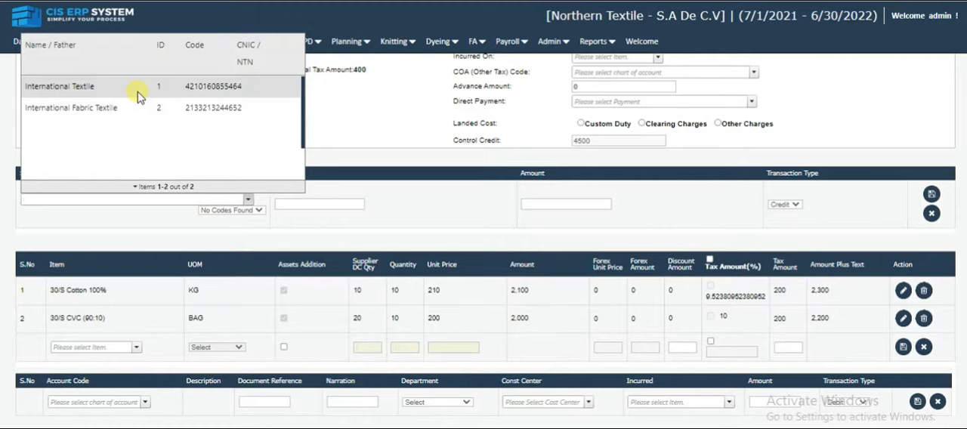
pyautogui.click(138, 96)
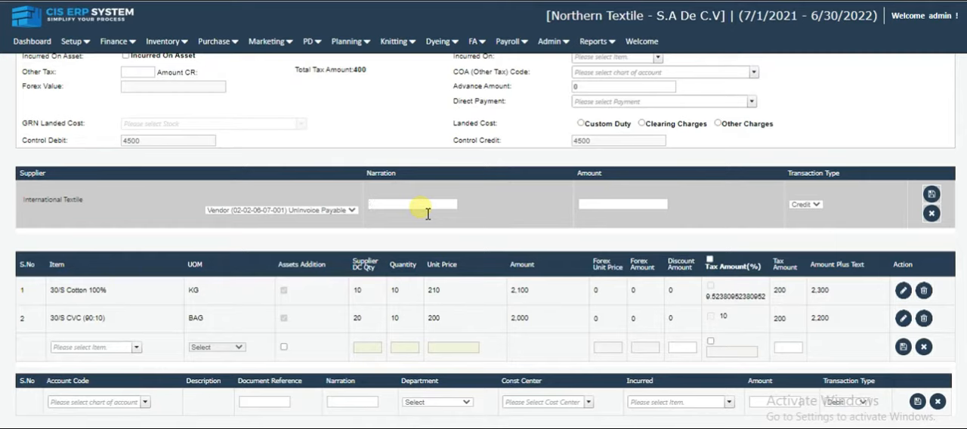
pyautogui.write('4500')
pyautogui.doubleClick(428, 214)
pyautogui.hotkey('ctrl', 'x')
pyautogui.click(612, 205)
pyautogui.hotkey('ctrl', 'v')
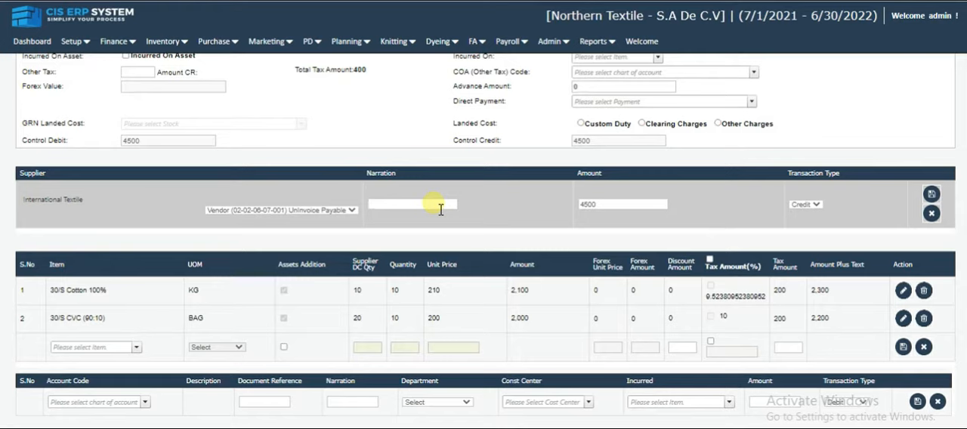
# - Enter the narration "Purchase Raw material" on the International Textile supplier line and save that line
pyautogui.write('Purchase')
pyautogui.write(' P')
pyautogui.write('aw ma')
pyautogui.write('ter')
pyautogui.write('ial')
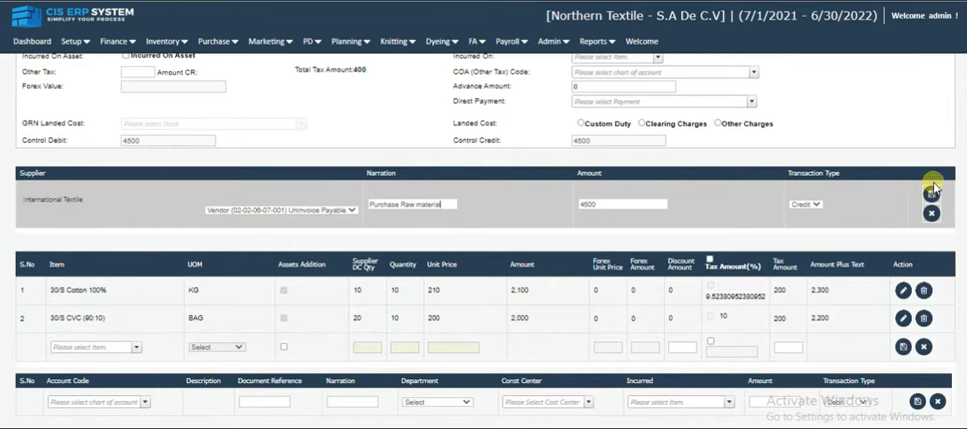
pyautogui.click(931, 197)
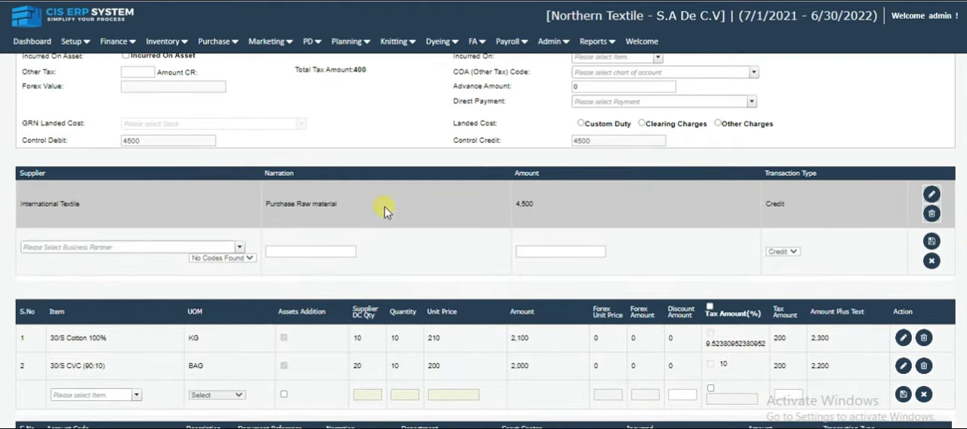
# - Set the account code of the 4500 debit line to Uninvoice Payable, the plain variant without (A.A)
pyautogui.scroll(-1, 689, 180)
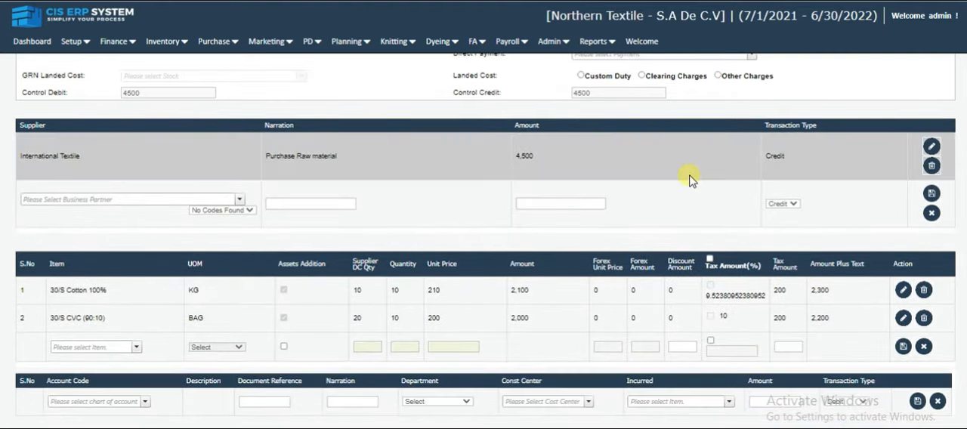
pyautogui.click(82, 402)
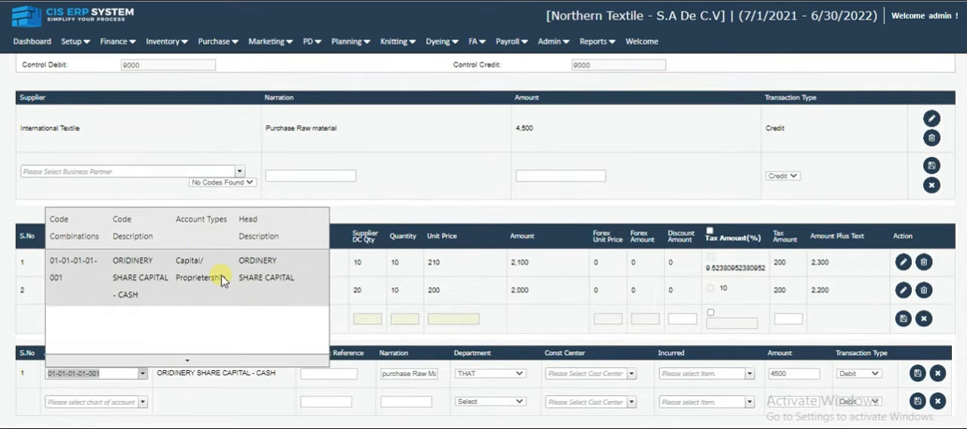
pyautogui.tripleClick(222, 277)
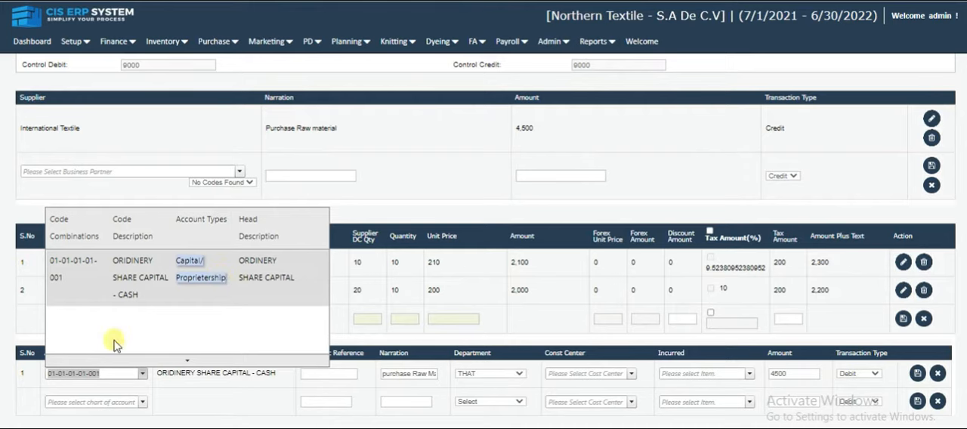
pyautogui.click(86, 374)
pyautogui.tripleClick(94, 374)
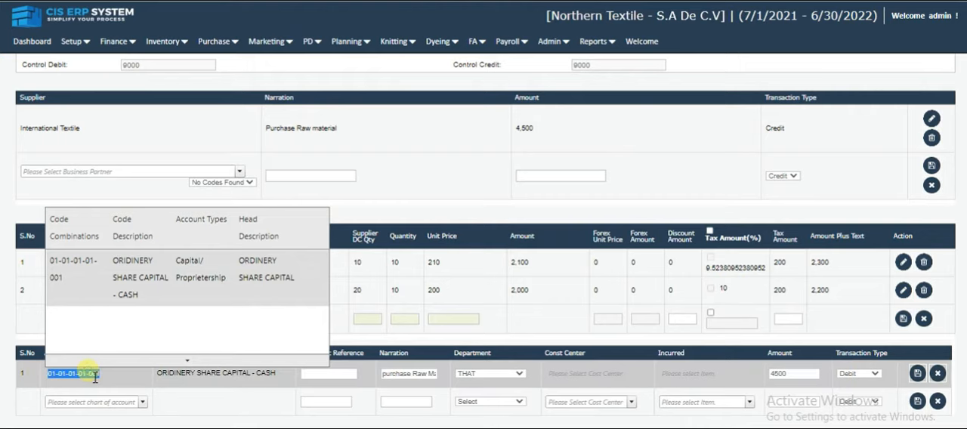
pyautogui.write('un')
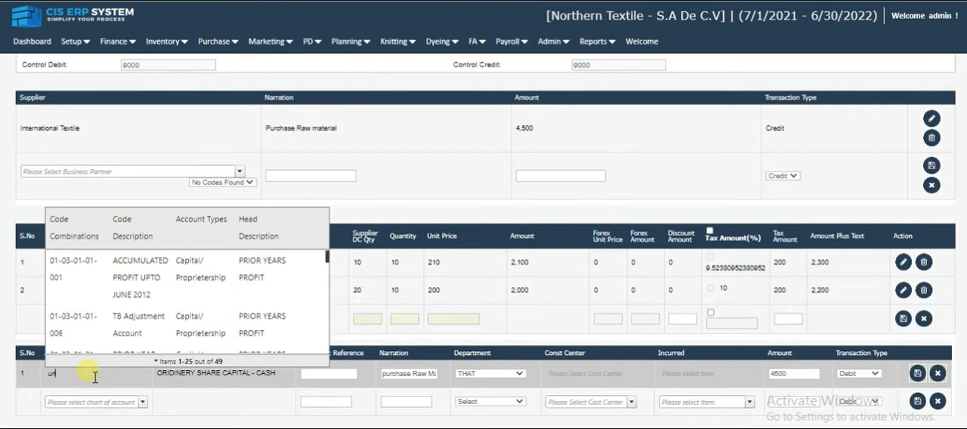
pyautogui.write('inv')
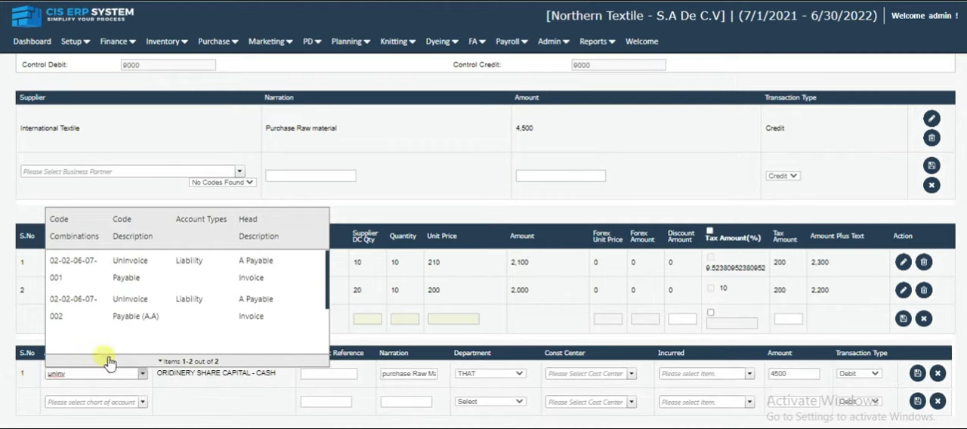
pyautogui.click(168, 284)
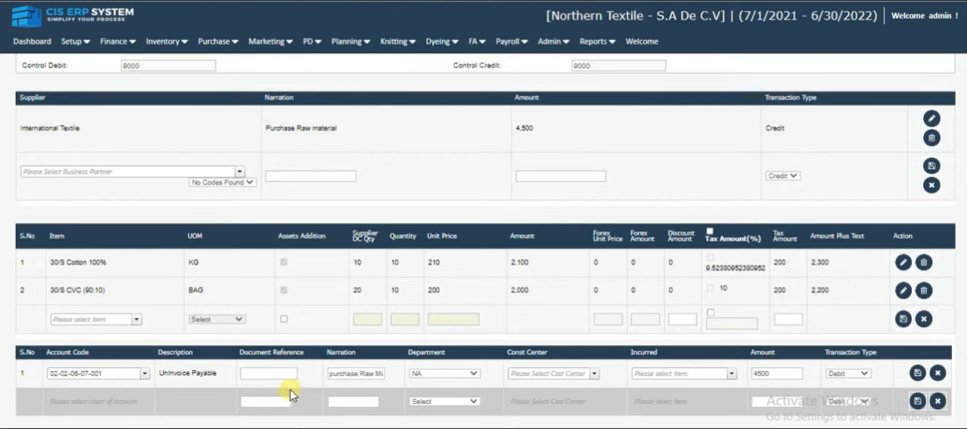
# - Assign the Finance cost center to the Uninvoice Payable account line, with Debit as transaction type, and save the line
pyautogui.tripleClick(347, 384)
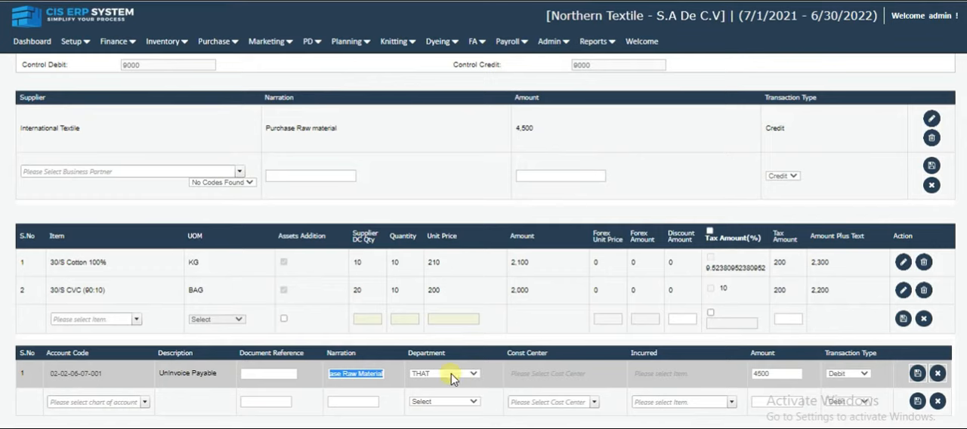
pyautogui.click(515, 374)
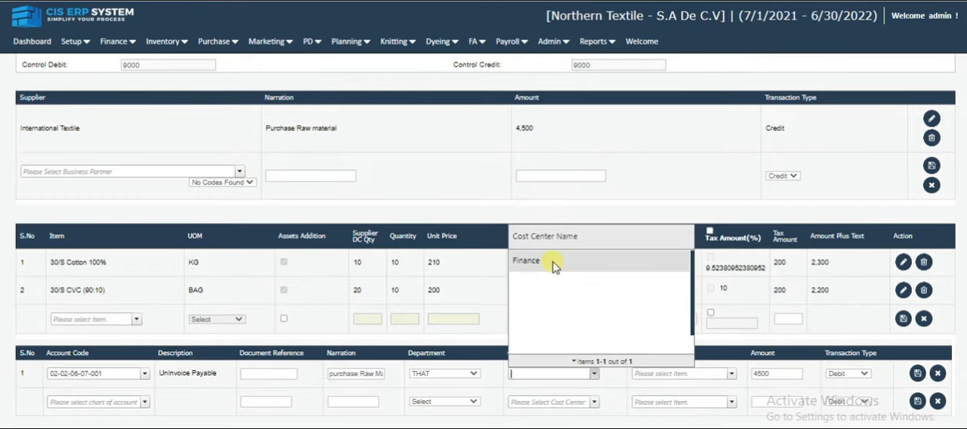
pyautogui.click(552, 261)
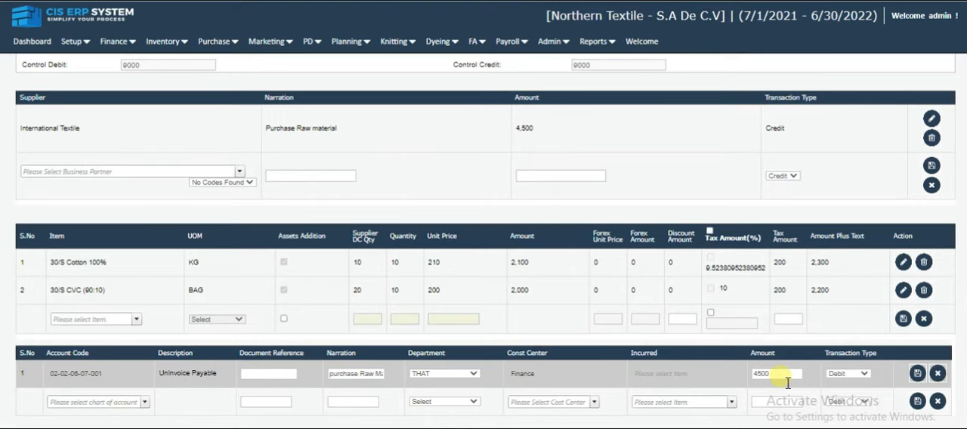
pyautogui.click(856, 374)
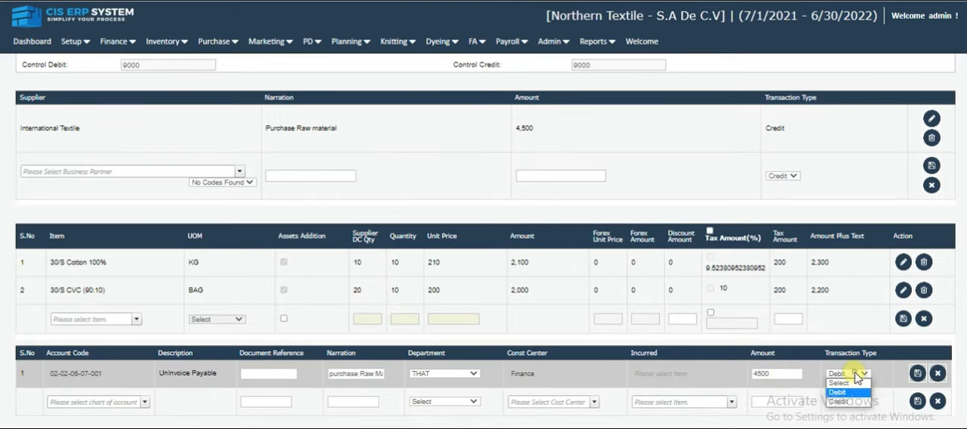
pyautogui.click(856, 375)
pyautogui.click(916, 373)
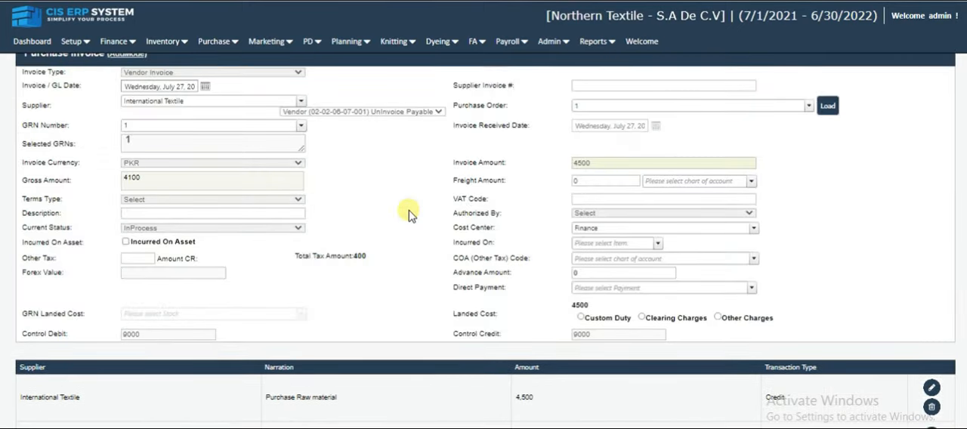
# - Enter 1234 as the supplier invoice number in the invoice header
pyautogui.scroll(3, 405, 214)
pyautogui.click(579, 87)
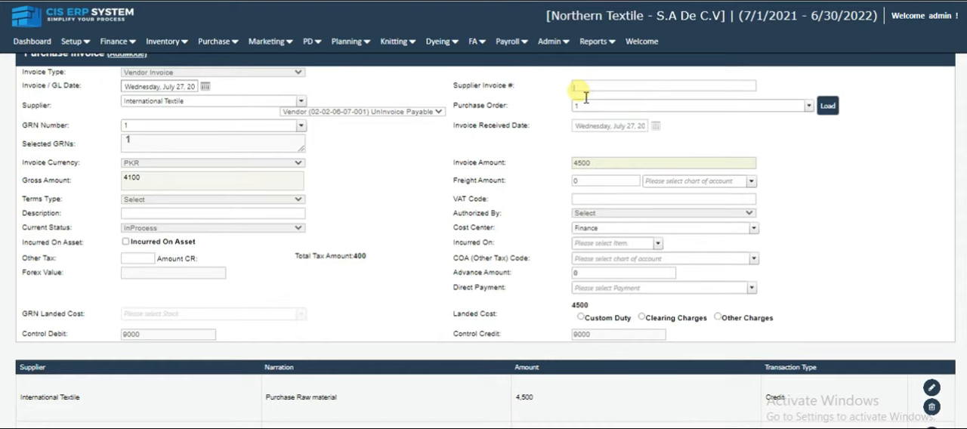
pyautogui.write('1234')
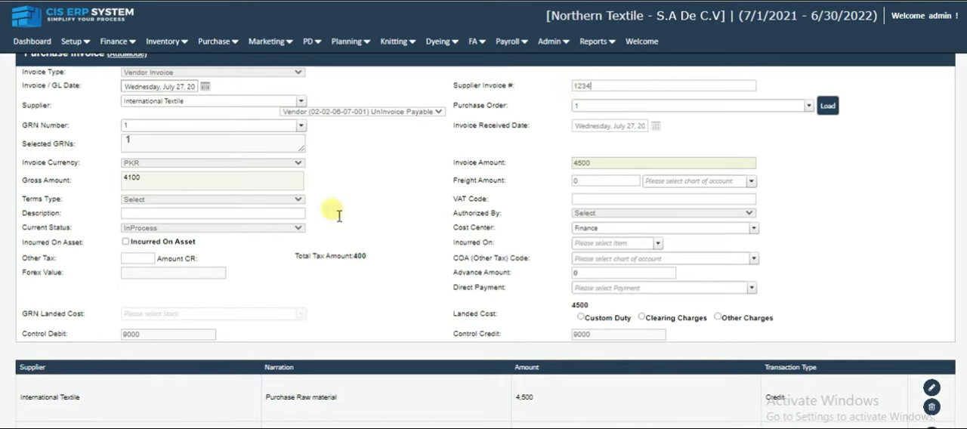
# - Set the invoice's current status to ReleaseForApprove, leaving the terms type unselected
pyautogui.click(143, 199)
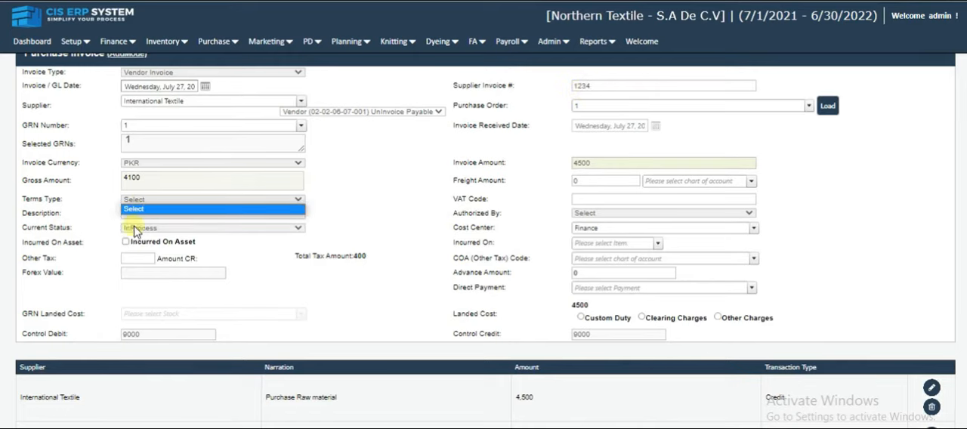
pyautogui.click(134, 227)
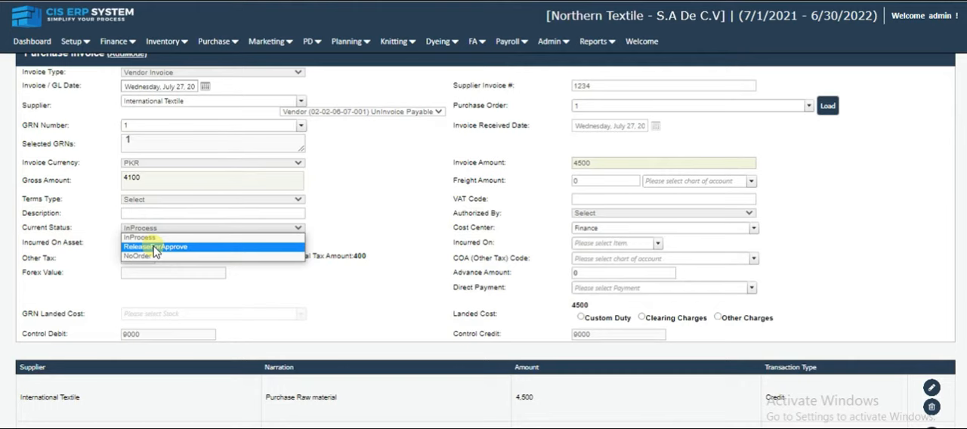
pyautogui.click(188, 246)
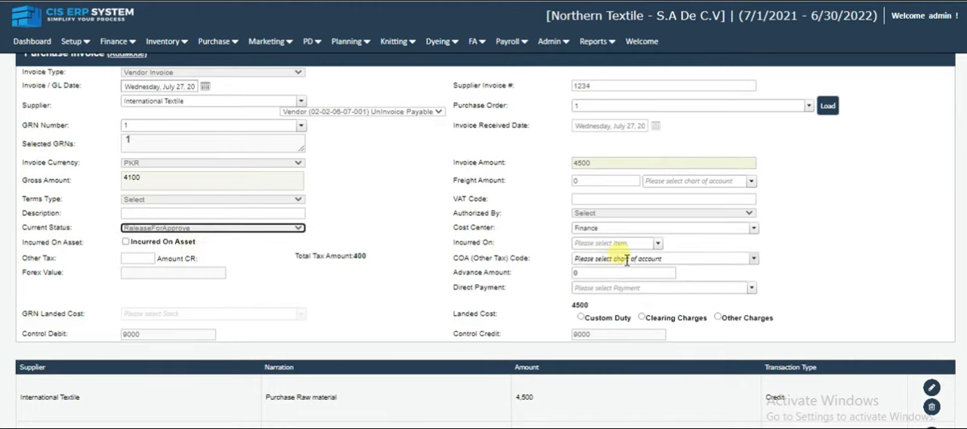
# - Keep Finance as the header cost center and set admin as the invoice's authorizer
pyautogui.click(587, 228)
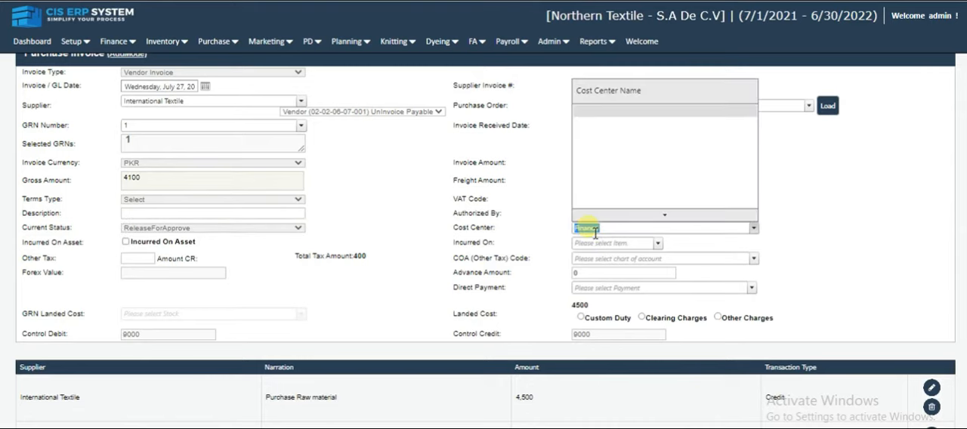
pyautogui.click(603, 232)
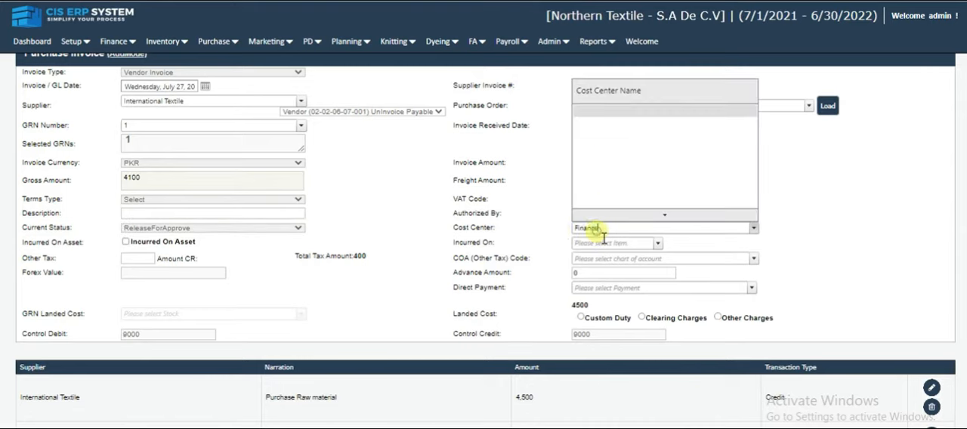
pyautogui.click(531, 230)
pyautogui.click(598, 215)
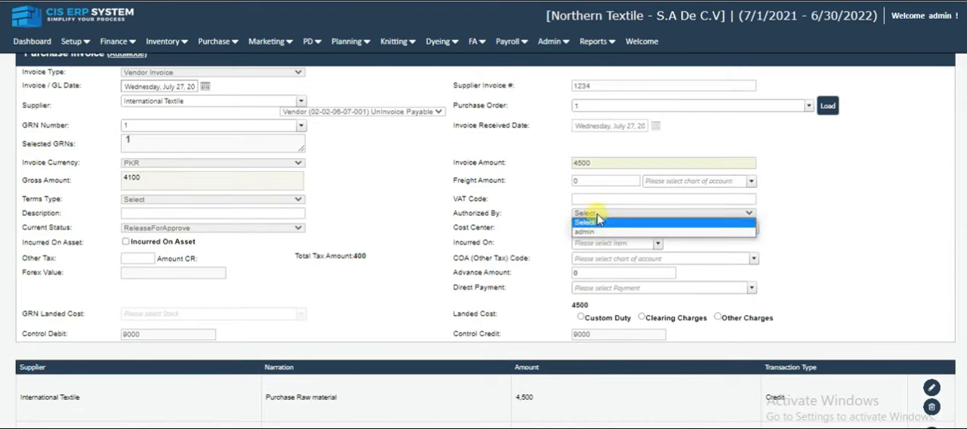
pyautogui.click(610, 232)
pyautogui.click(521, 219)
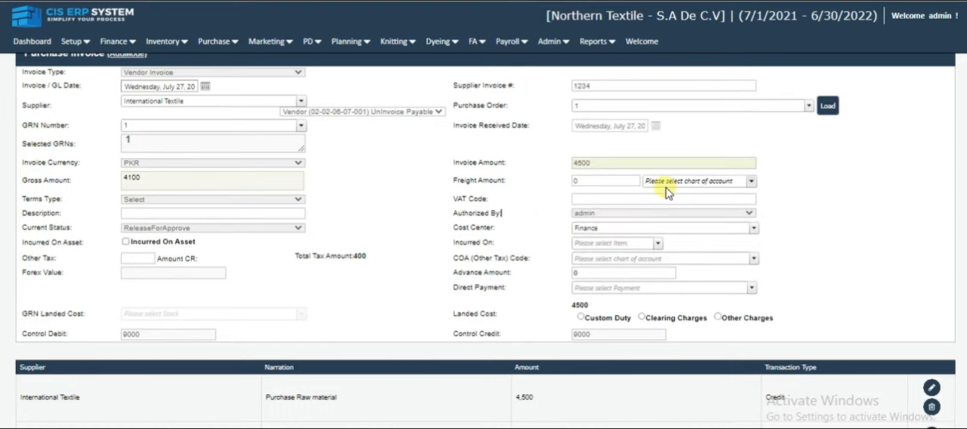
# - Check the available direct payments and review the invoice's header, supplier, item and account lines
pyautogui.click(624, 288)
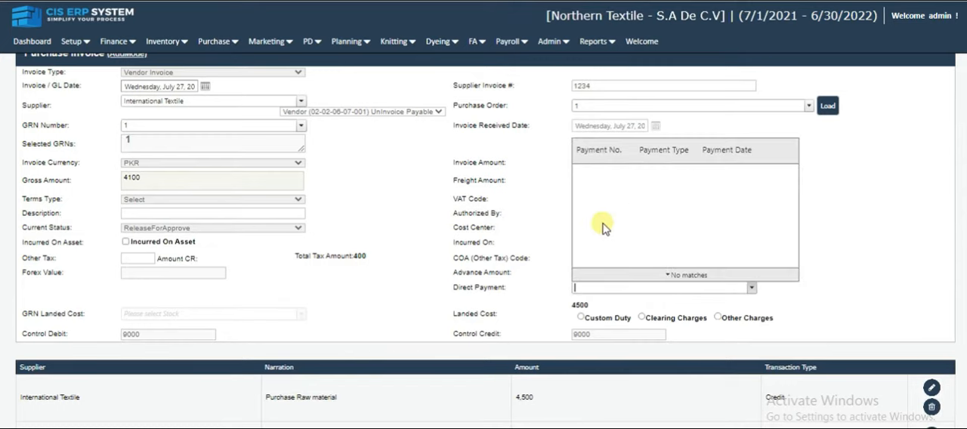
pyautogui.click(540, 189)
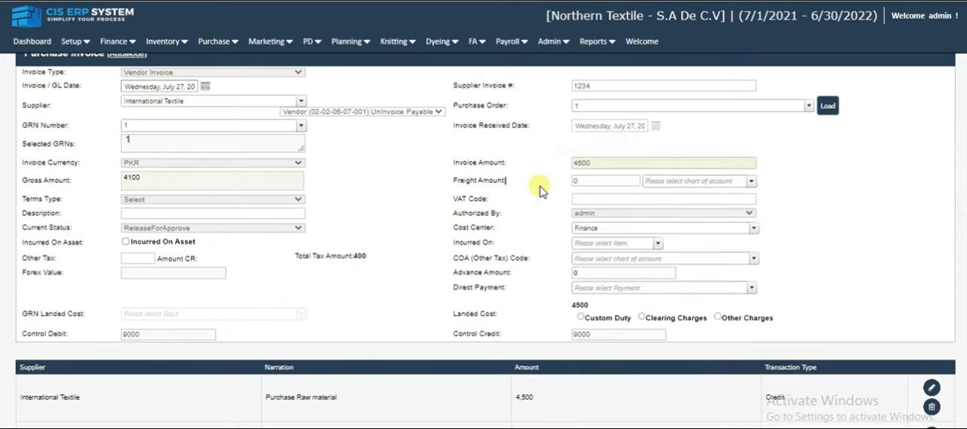
pyautogui.scroll(-3, 544, 197)
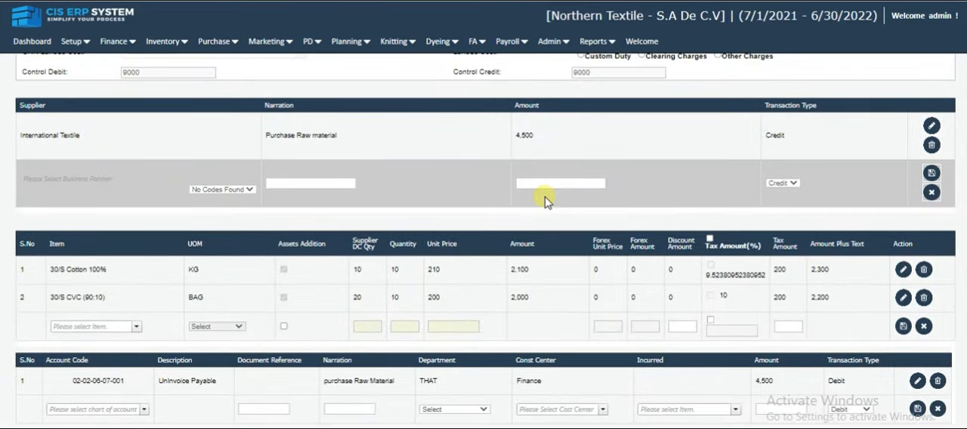
pyautogui.scroll(5, 547, 201)
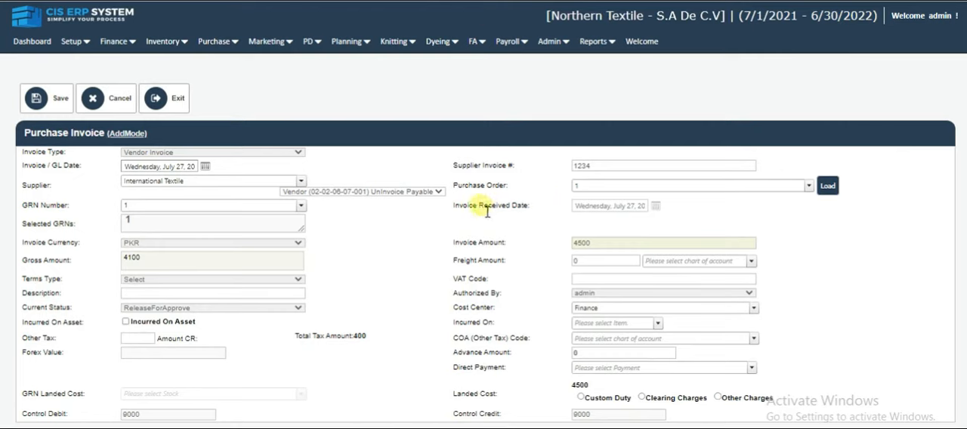
pyautogui.tripleClick(487, 212)
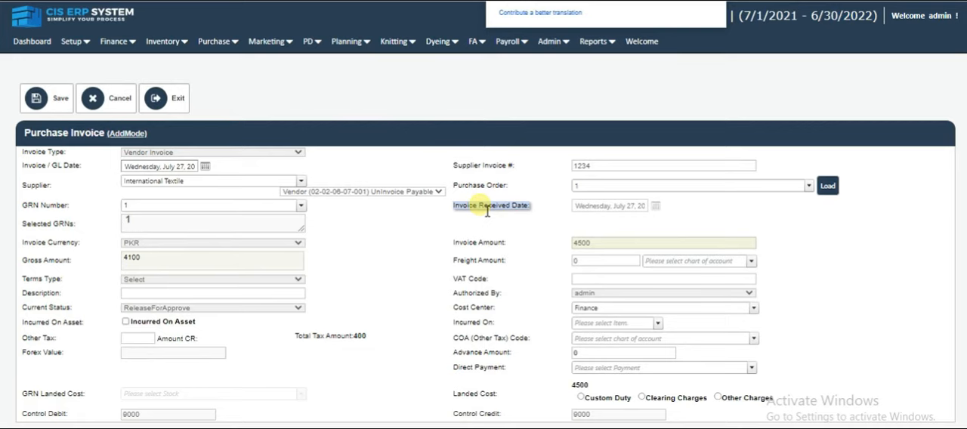
pyautogui.click(12, 123)
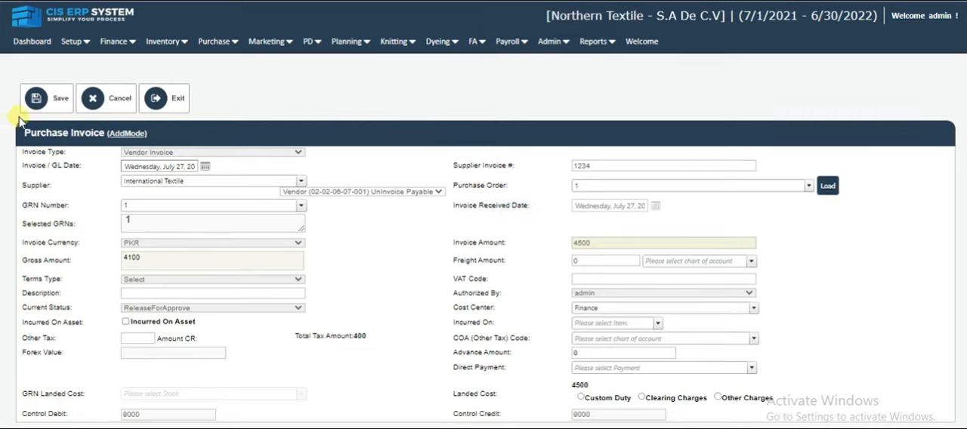
# - Save the vendor purchase invoice, confirm the save and close the resulting notice
pyautogui.click(35, 104)
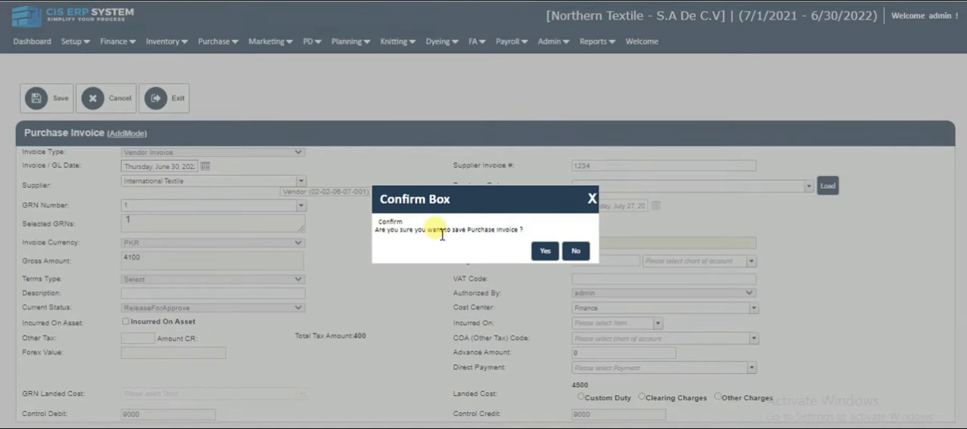
pyautogui.click(544, 250)
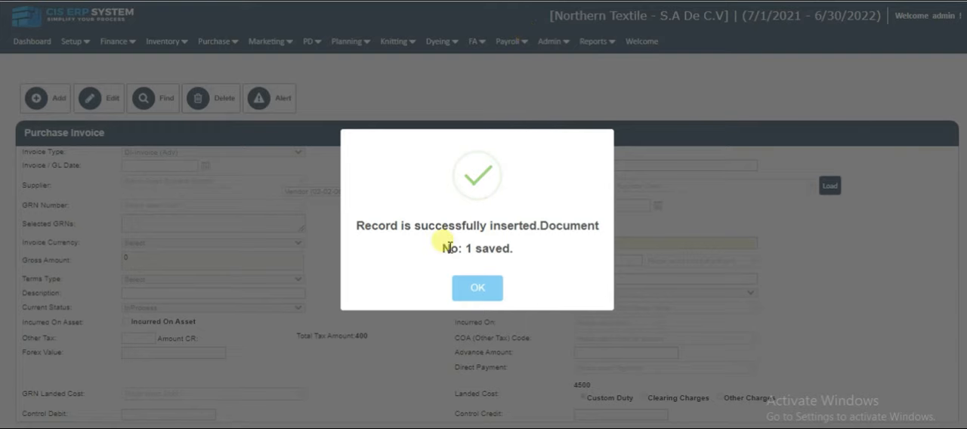
pyautogui.click(483, 290)
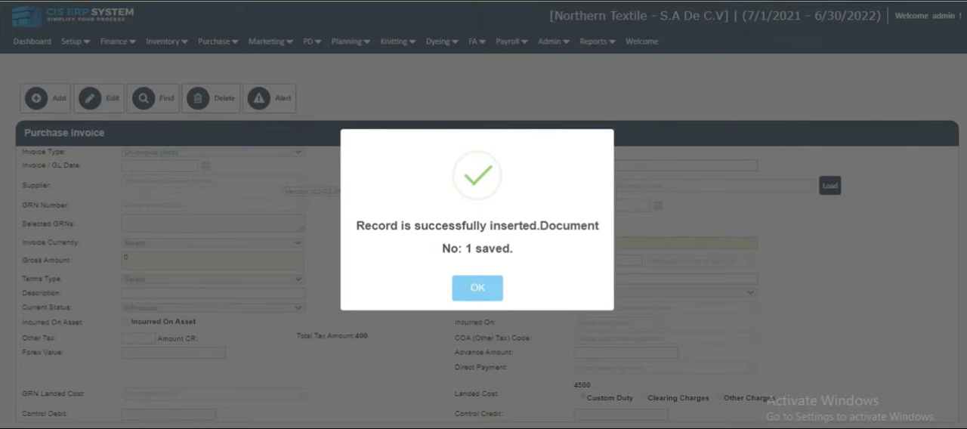
# - Search the saved purchase invoices for those of type Vendor Invoice
pyautogui.click(159, 118)
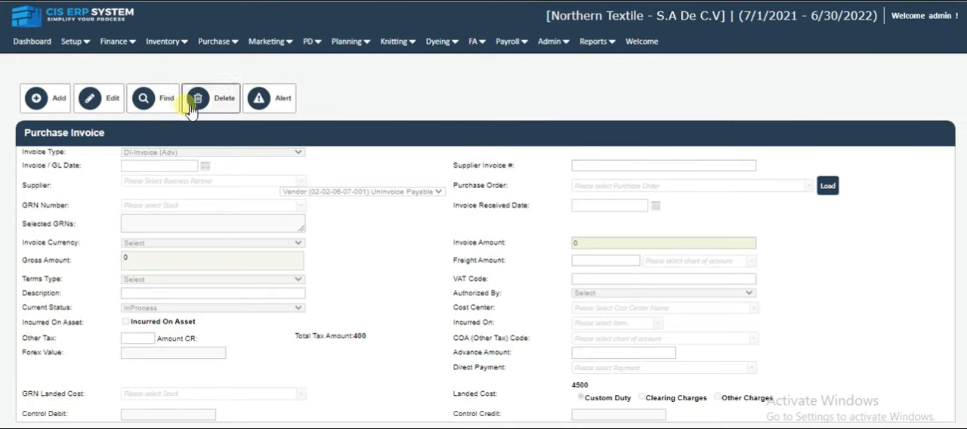
pyautogui.click(151, 97)
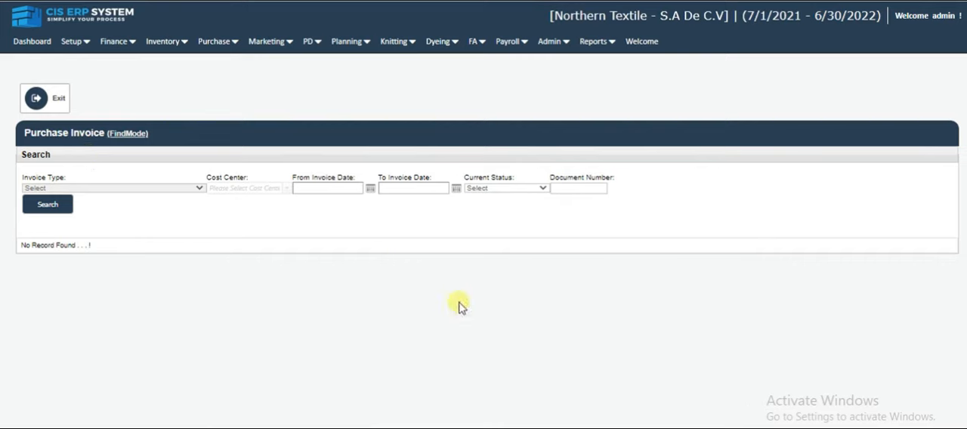
pyautogui.click(85, 188)
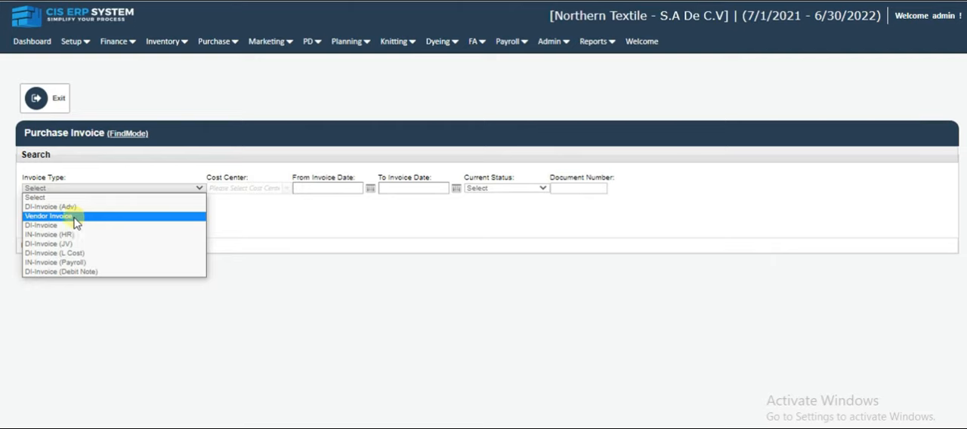
pyautogui.click(68, 216)
pyautogui.click(50, 203)
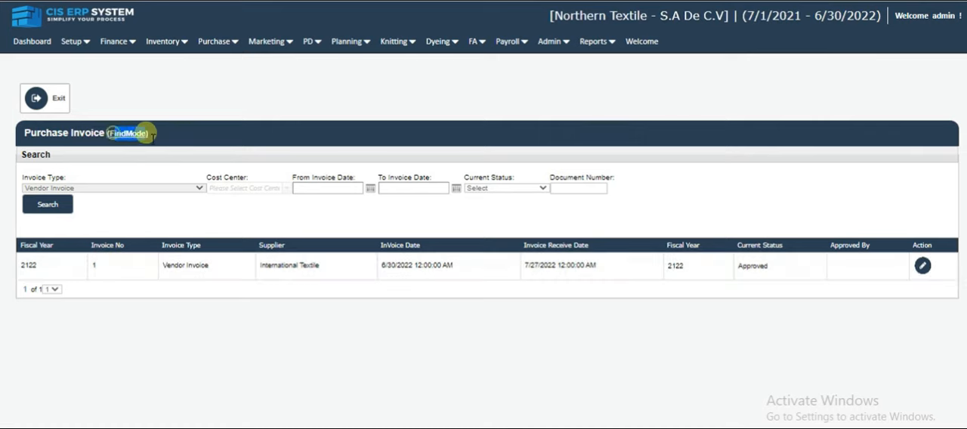
# - Open the International Textile vendor invoice from the search results and examine its header, item lines and account entries
pyautogui.doubleClick(127, 134)
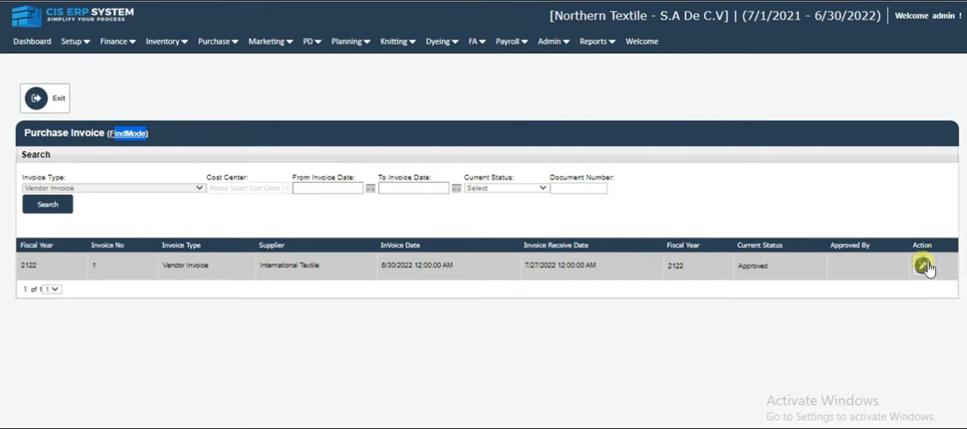
pyautogui.click(923, 265)
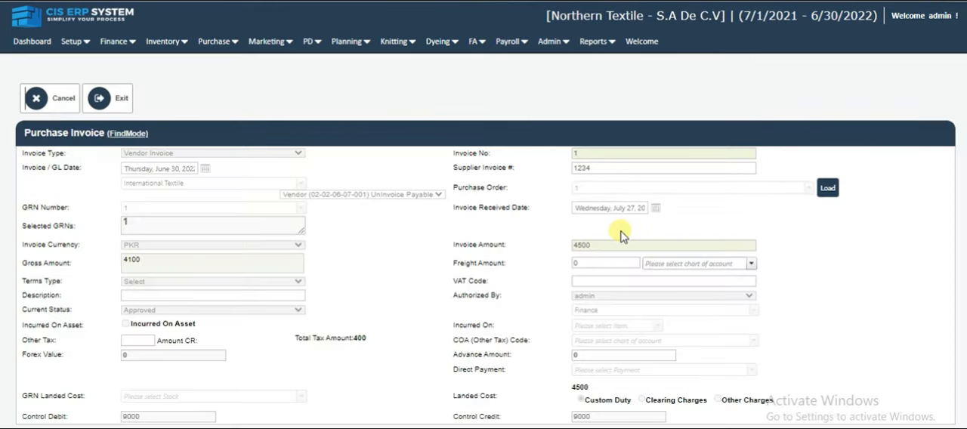
pyautogui.scroll(-4, 620, 235)
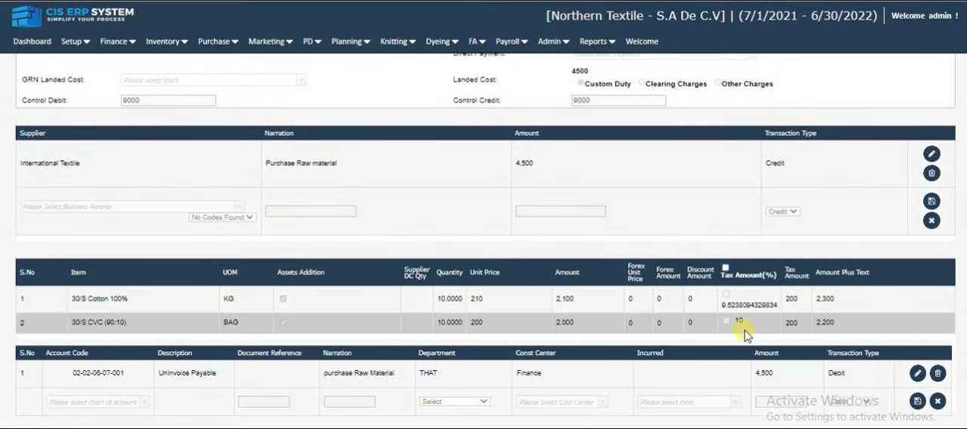
pyautogui.scroll(3, 743, 336)
pyautogui.scroll(1, 744, 335)
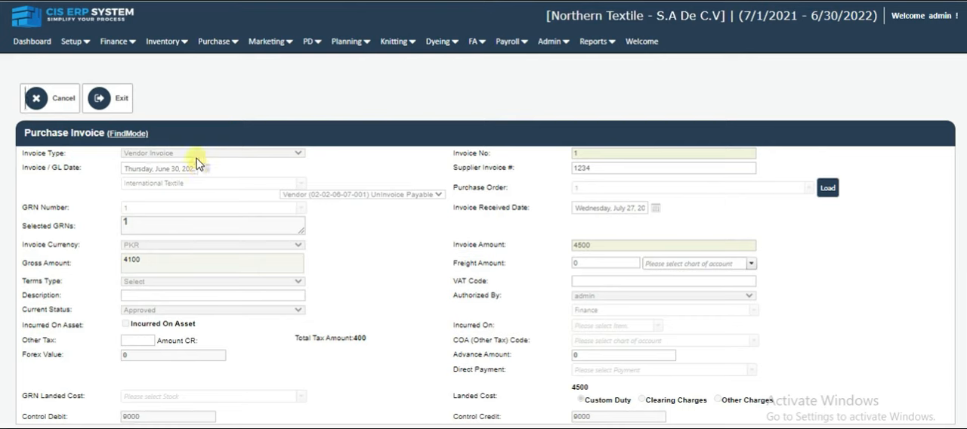
pyautogui.moveTo(151, 132); pyautogui.dragTo(113, 143)
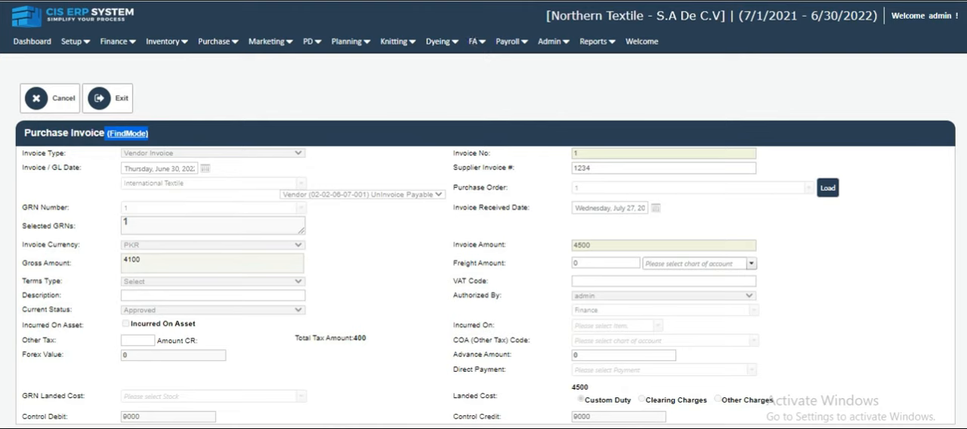
pyautogui.click(175, 136)
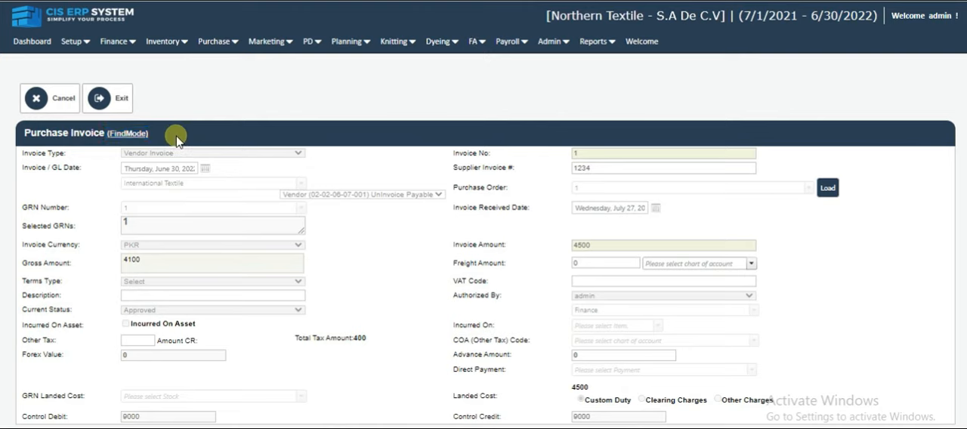